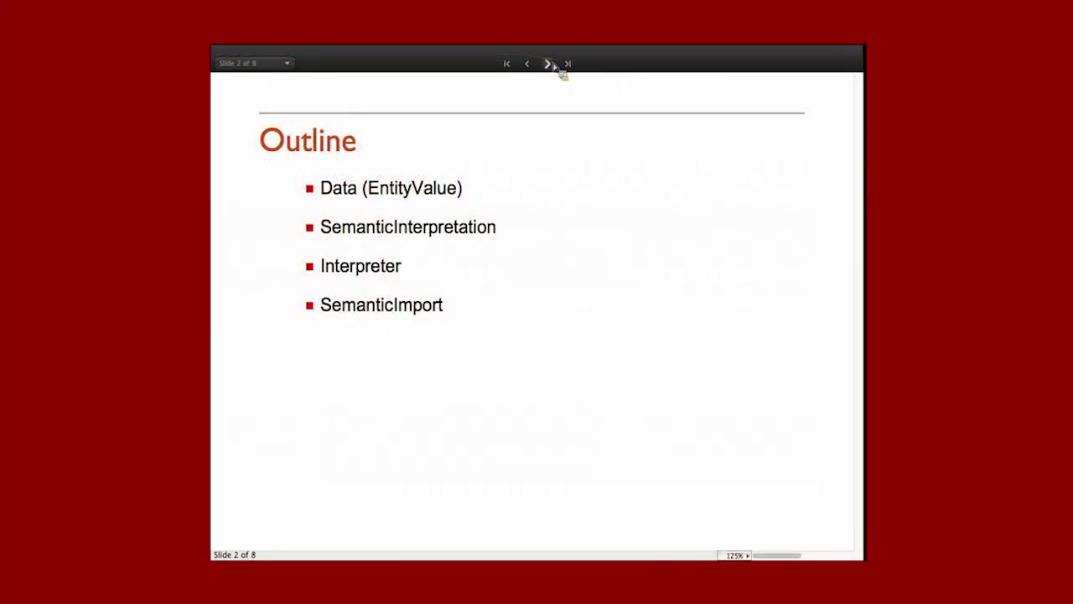
Advance the slideshow to slide 3, Wolfram|Alpha Data in the Wolfram Language
left_click(548, 64)
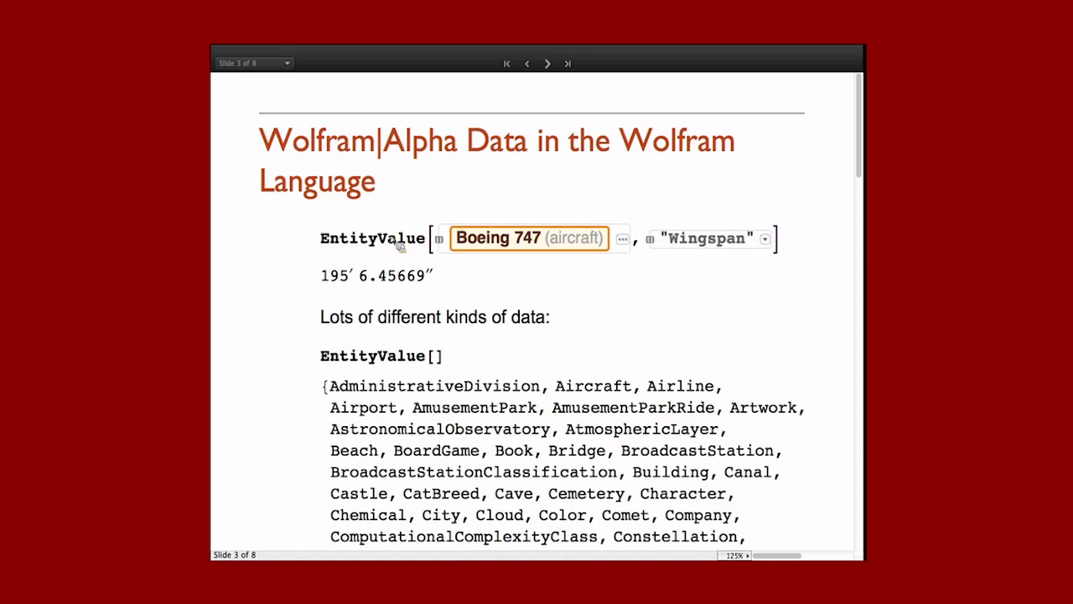
Scroll slide 3 past the entity-type list to the Movie properties and Forrest Gump MovieData output
mouse_move(389, 244)
mouse_move(486, 245)
scroll(510, 329, "down", 2)
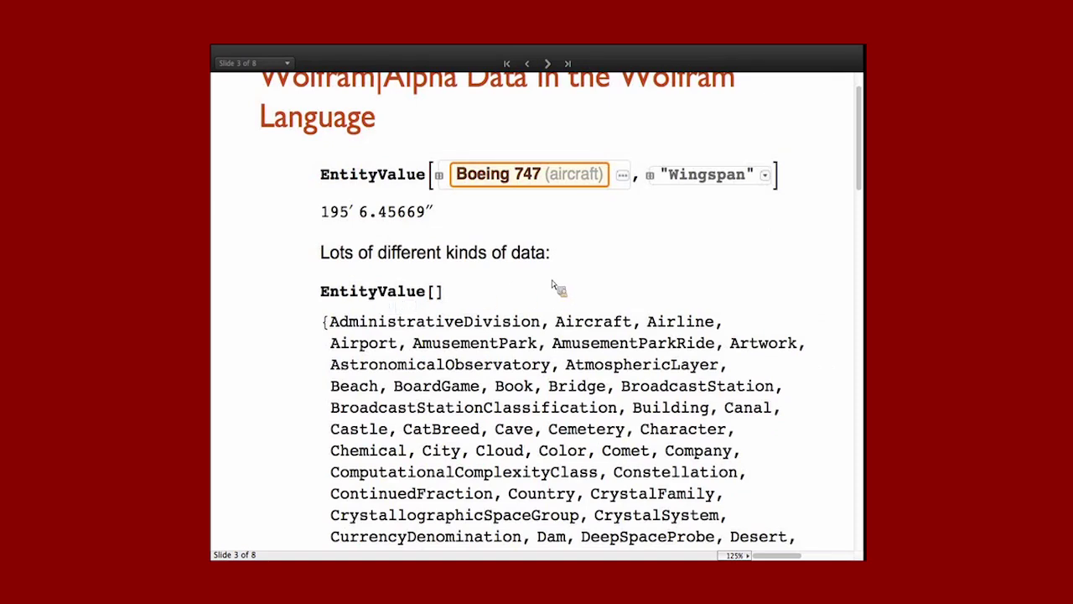
scroll(554, 286, "down", 10)
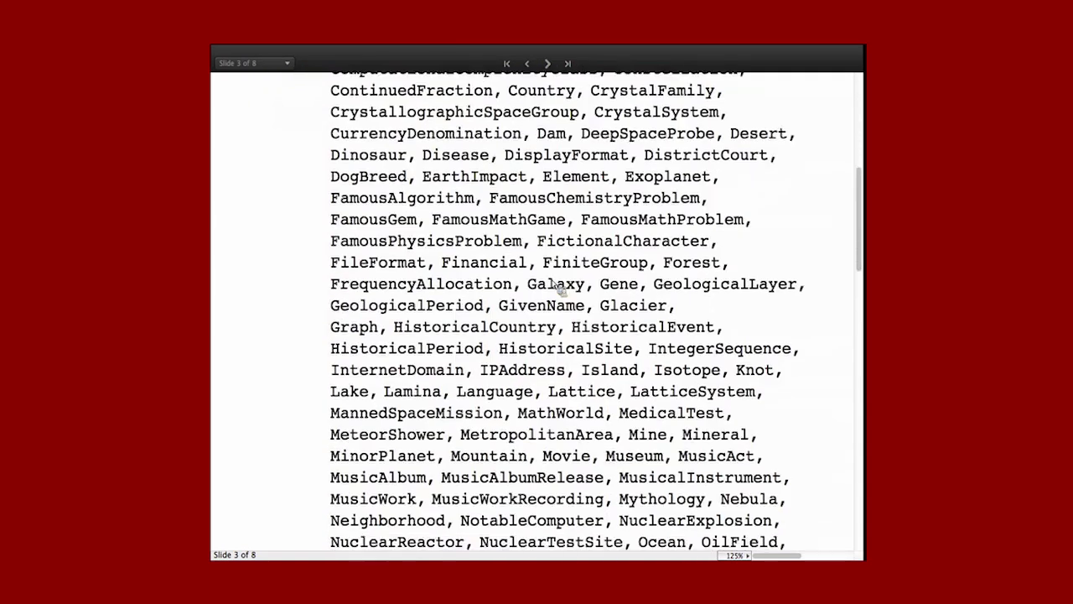
scroll(554, 286, "down", 14)
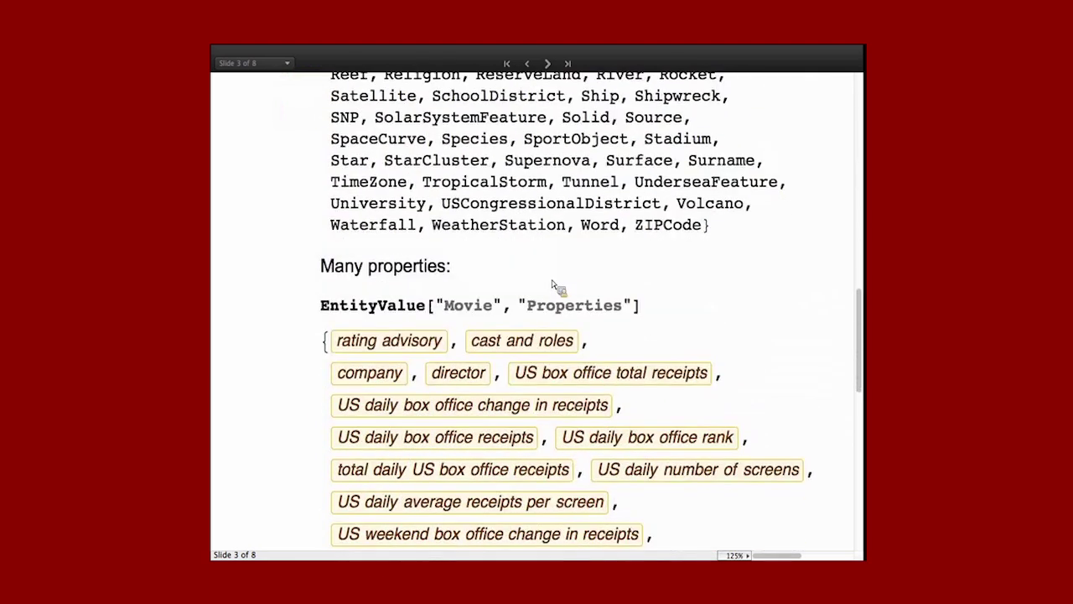
scroll(554, 286, "down", 3)
scroll(553, 286, "down", 2)
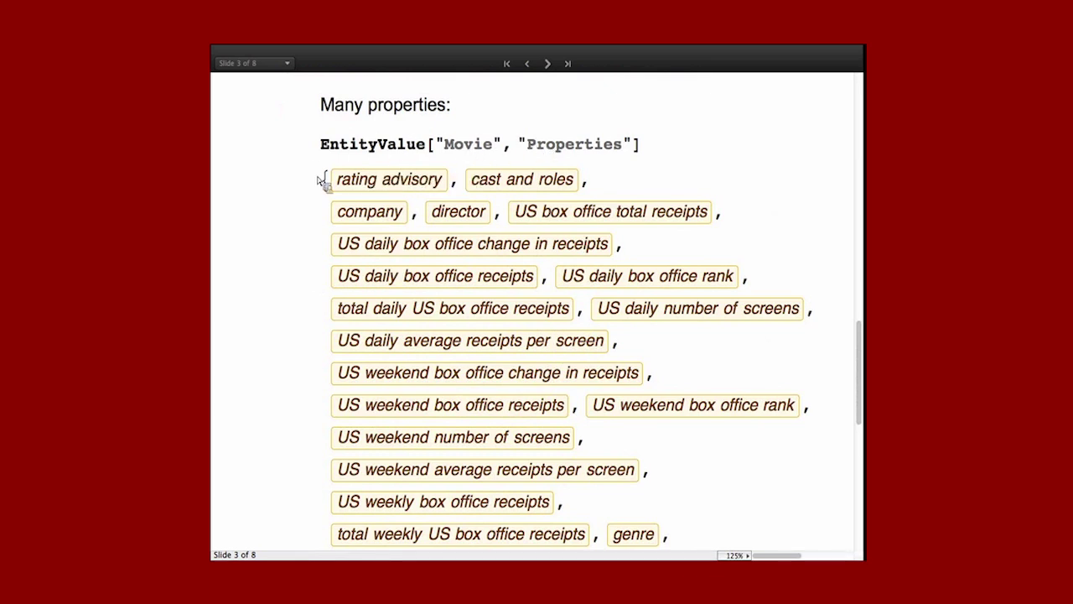
scroll(312, 186, "down", 10)
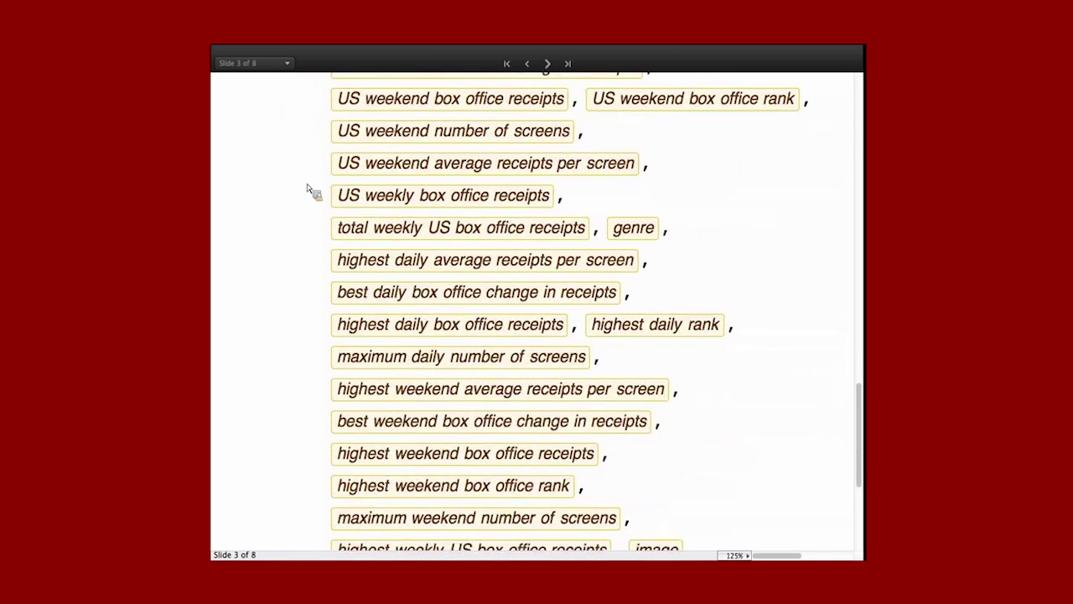
scroll(307, 190, "down", 10)
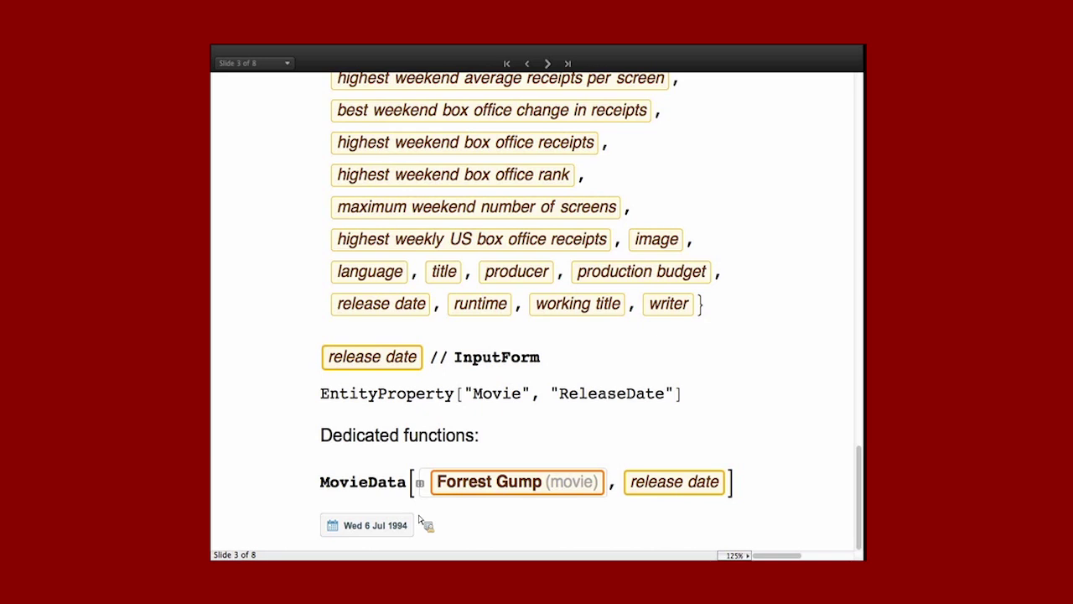
Advance to slide 4, SemanticInterpretation, showing the Boeing 737 wingspan of 93′ 0.141732″
left_click(547, 65)
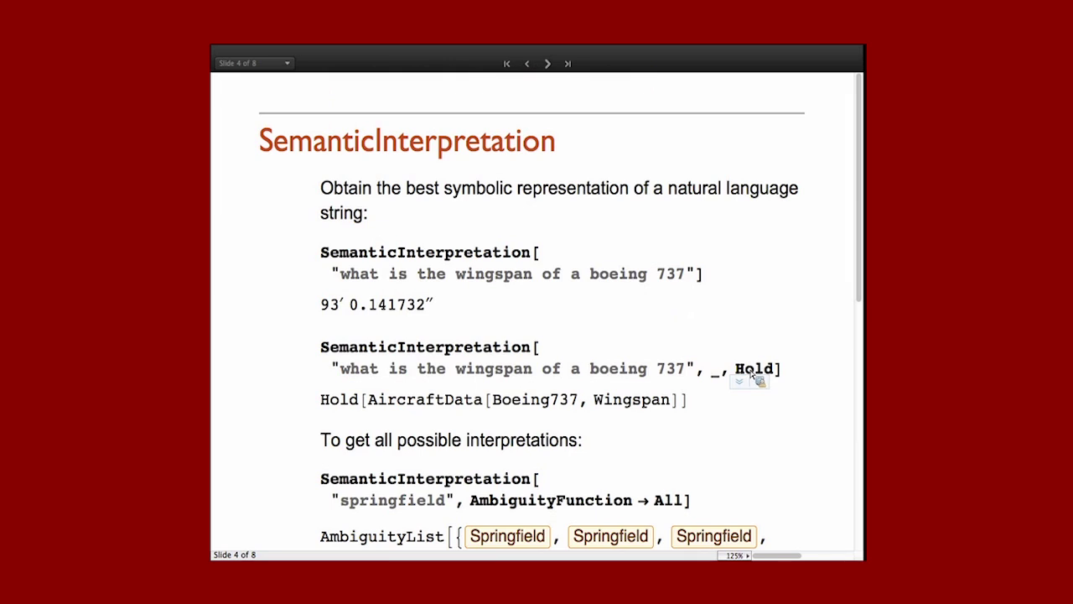
Scroll slide 4 down to the Springfield AmbiguityList from SemanticInterpretation with AmbiguityFunction → All
scroll(382, 369, "down", 2)
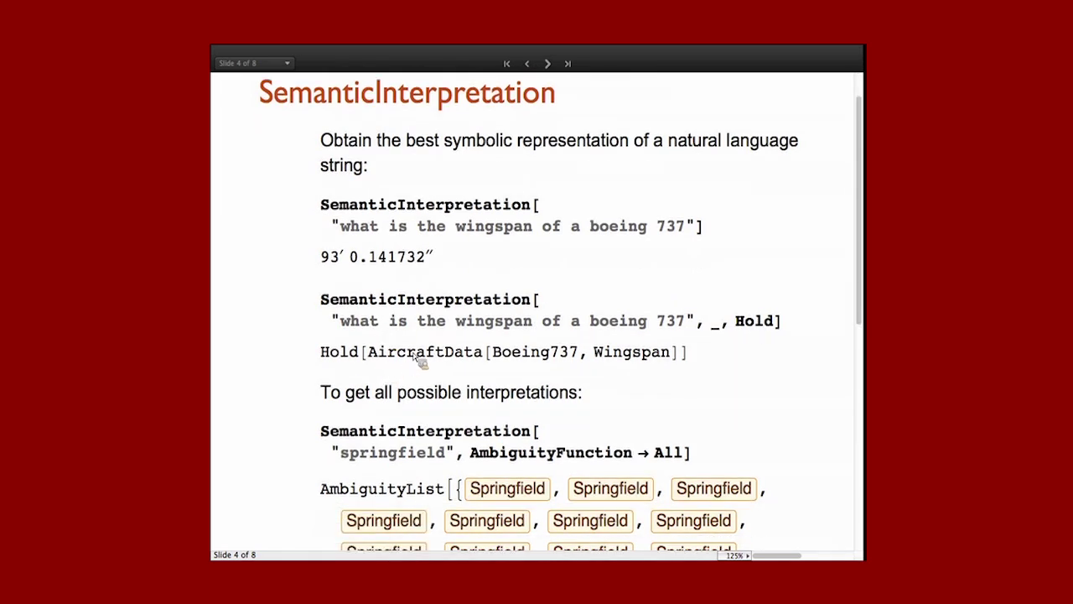
mouse_move(418, 357)
mouse_move(414, 312)
scroll(414, 312, "down", 1)
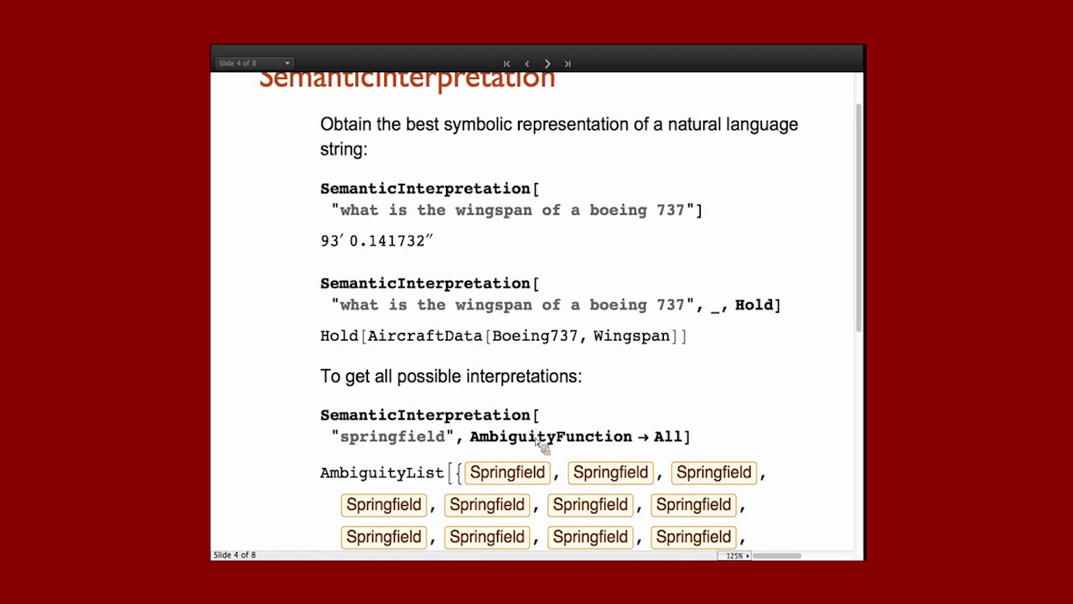
scroll(541, 445, "down", 1)
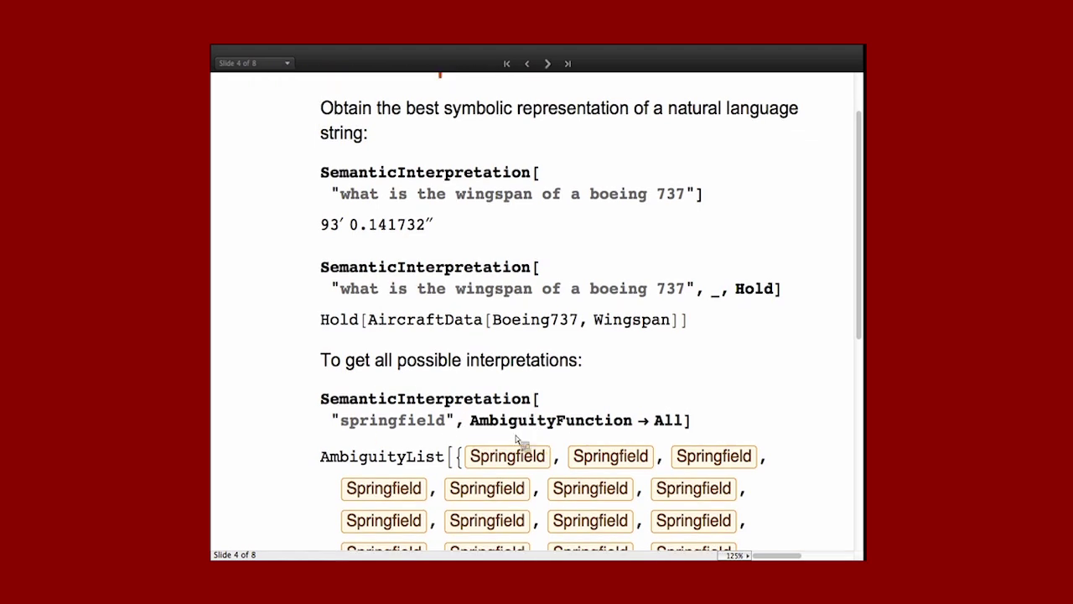
Bring the Springfield GeoGraphics map into view and inspect the Springfield entity tooltips
scroll(299, 412, "down", 1)
scroll(292, 407, "down", 10)
scroll(293, 403, "up", 3)
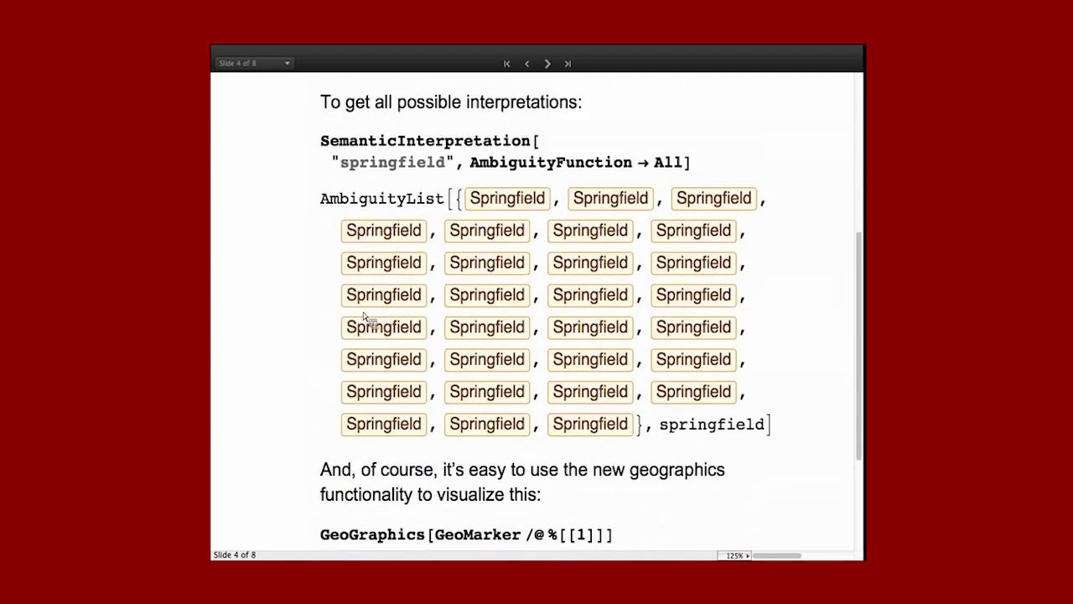
mouse_move(473, 207)
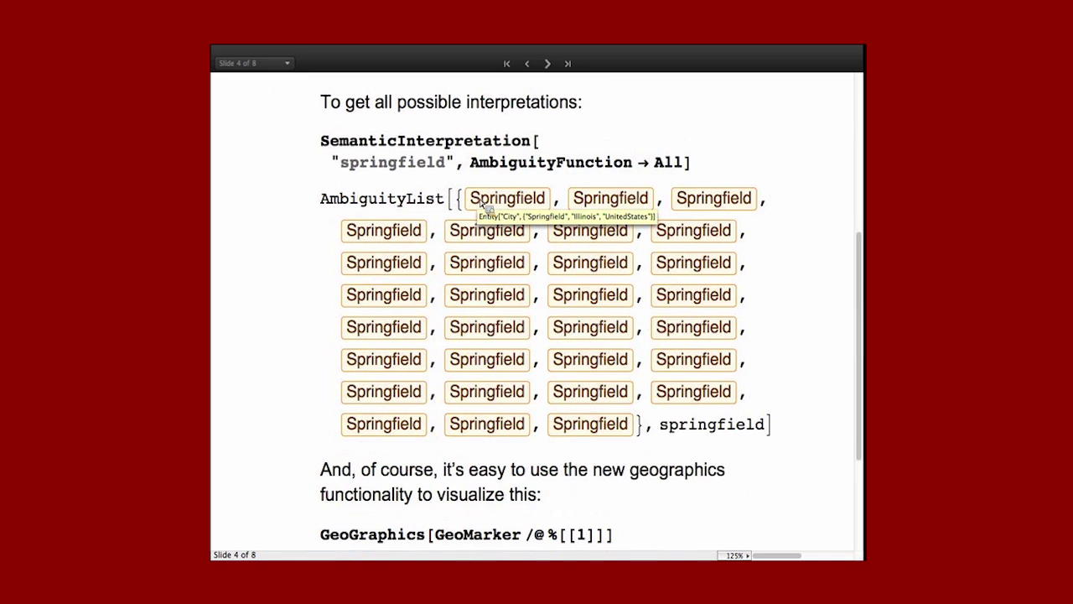
mouse_move(606, 211)
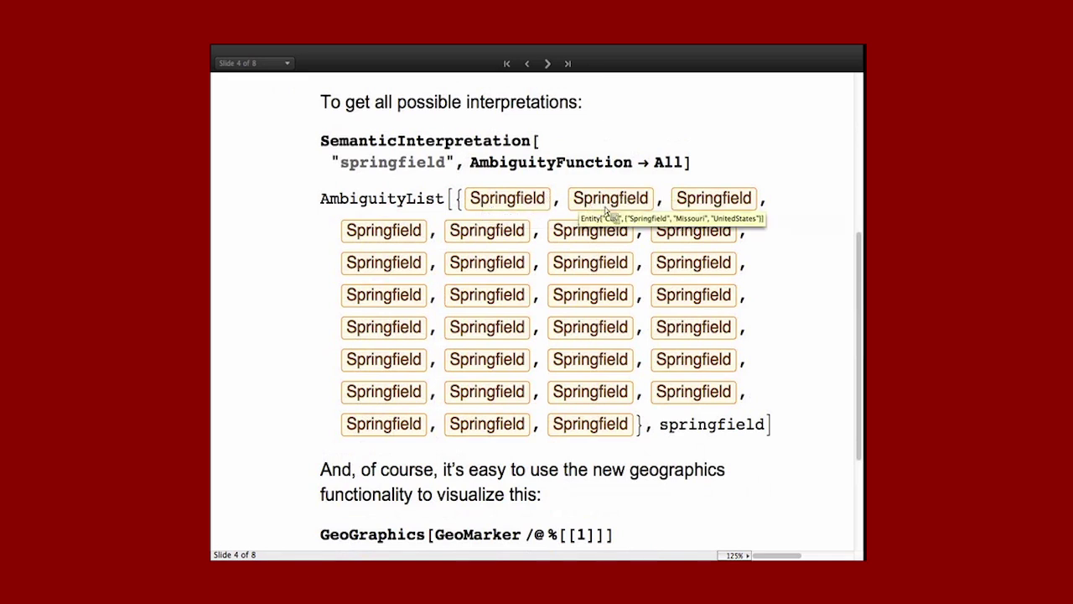
mouse_move(688, 201)
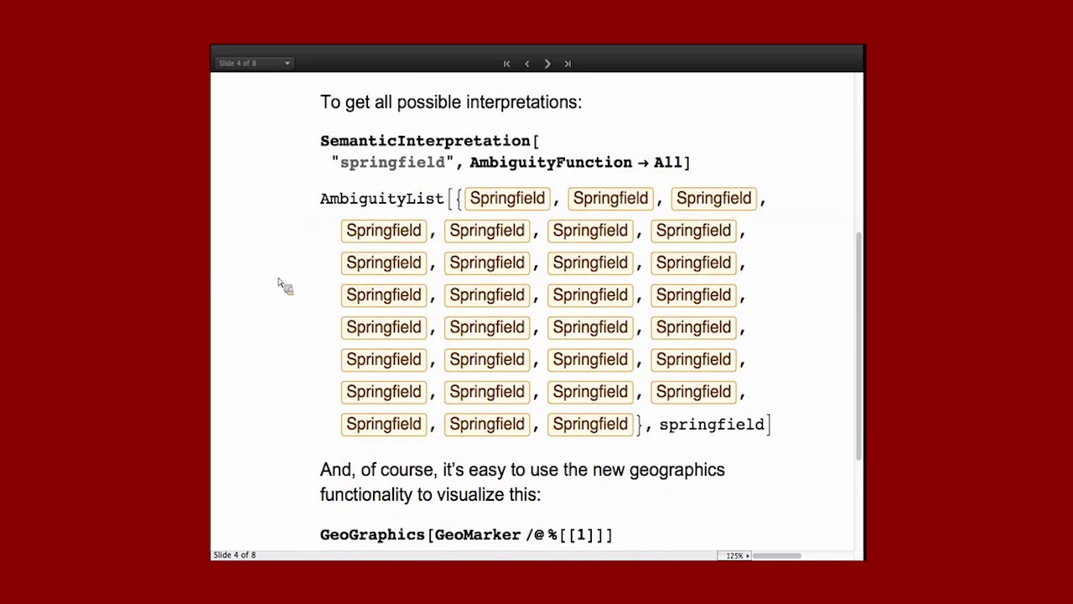
Scroll to the end of slide 4 and advance to slide 5, Other Semantic Interpretations
scroll(282, 285, "down", 3)
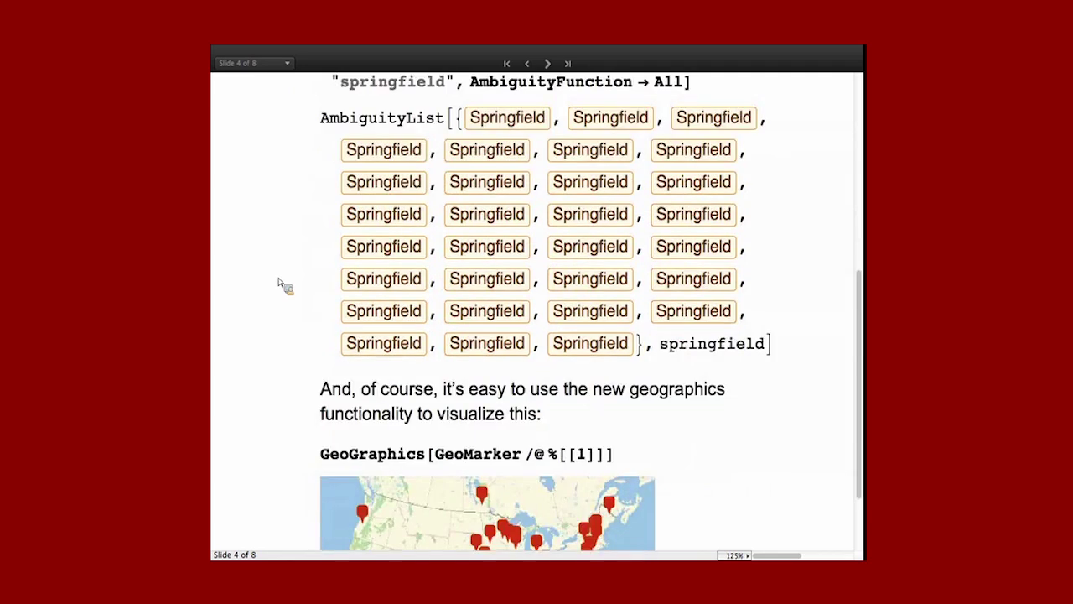
scroll(281, 286, "down", 1)
scroll(282, 285, "down", 4)
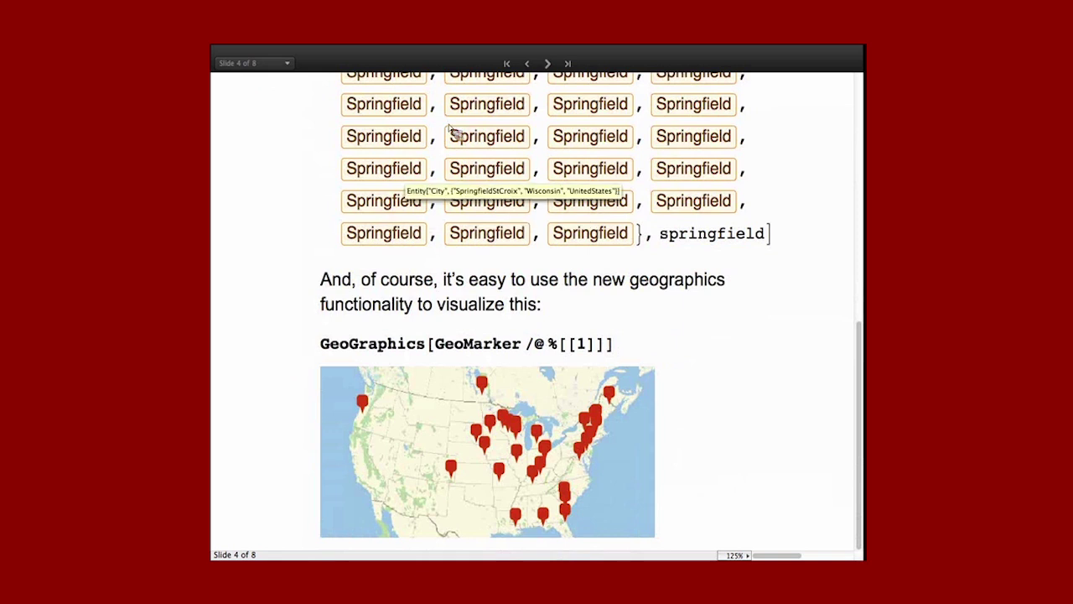
left_click(548, 64)
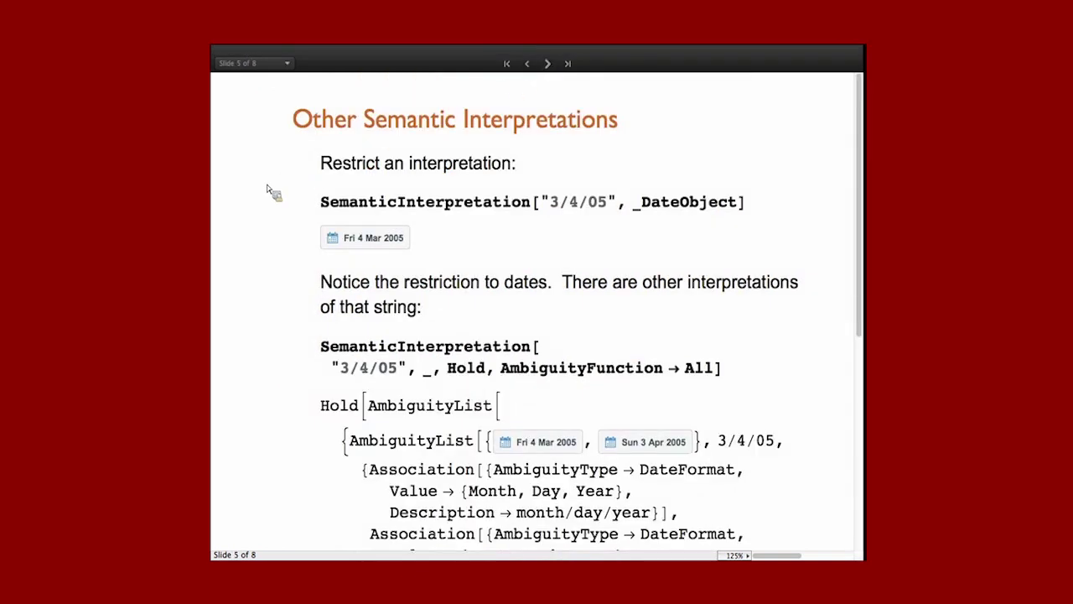
Scroll slide 5 to the 3/4/05 AmbiguityList and mark the month/day/year Association
scroll(268, 188, "down", 1)
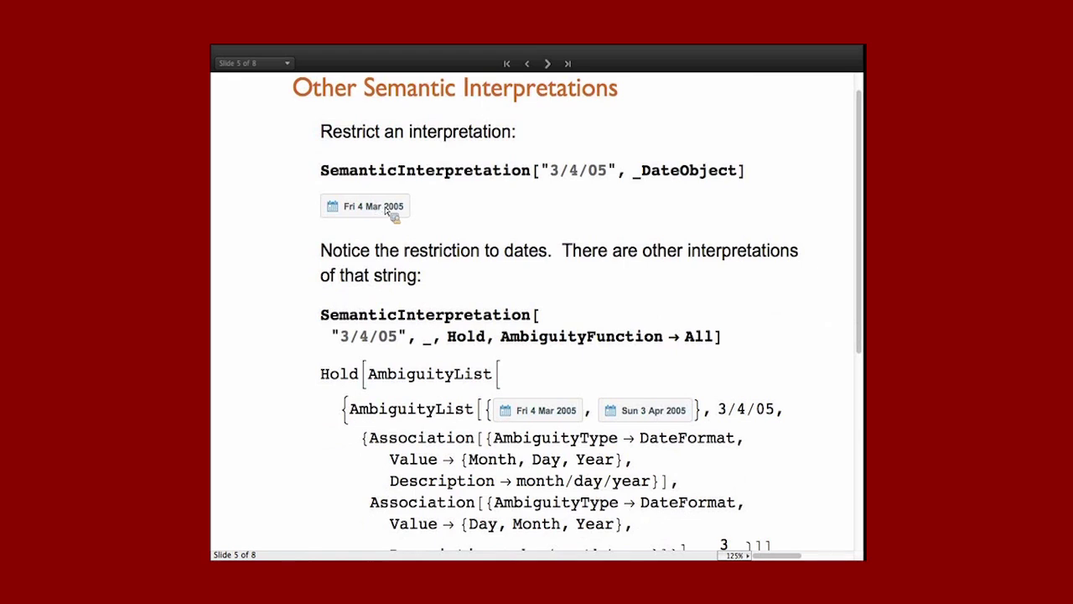
scroll(514, 244, "down", 3)
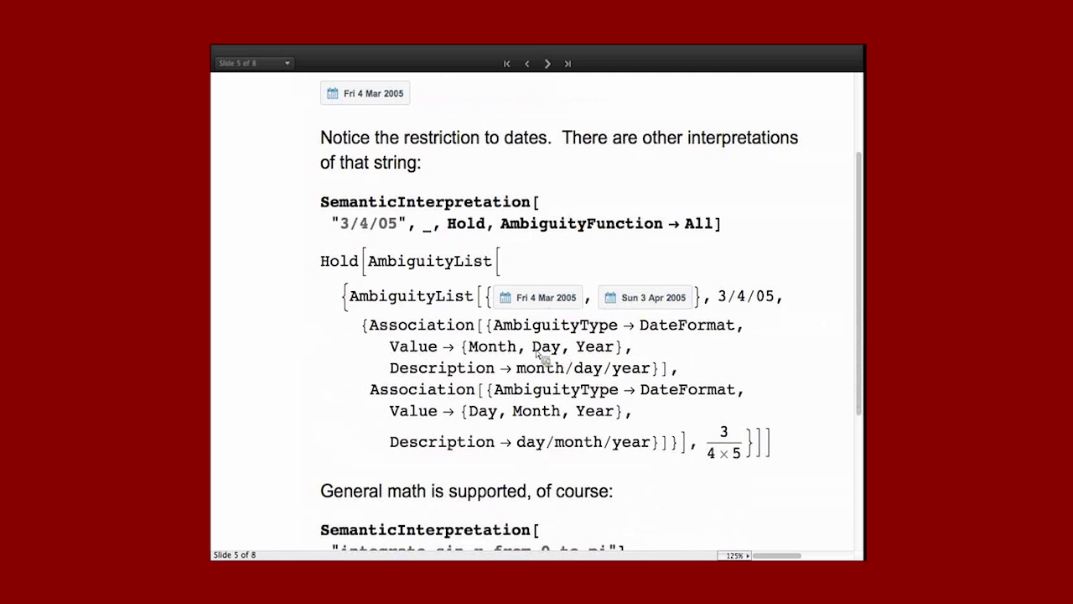
left_click(503, 358)
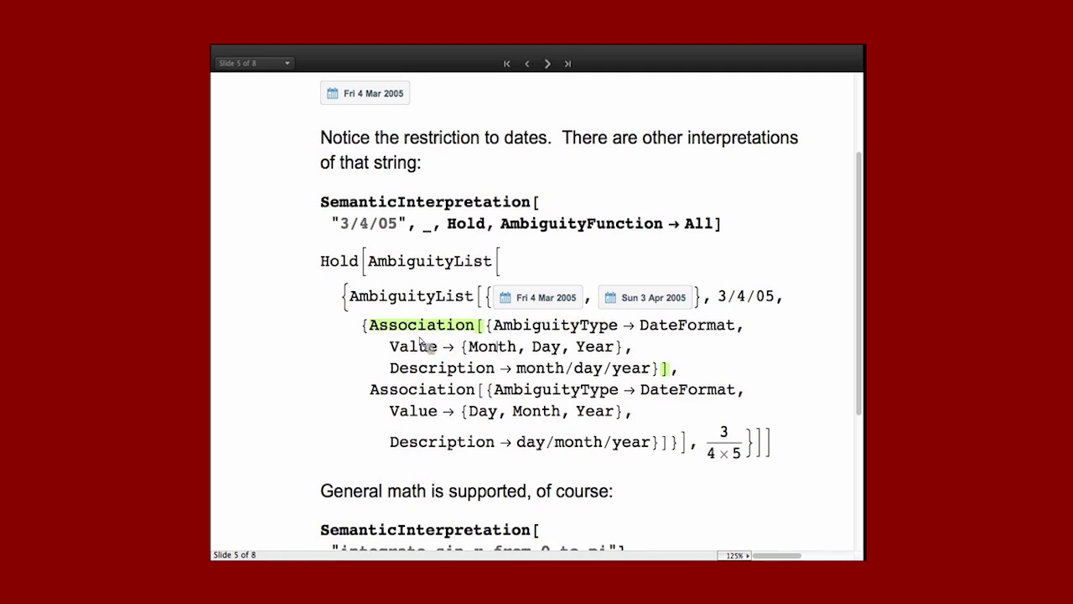
Scroll through the rest of slide 5 and advance to slide 6, Interpreter
scroll(337, 344, "down", 5)
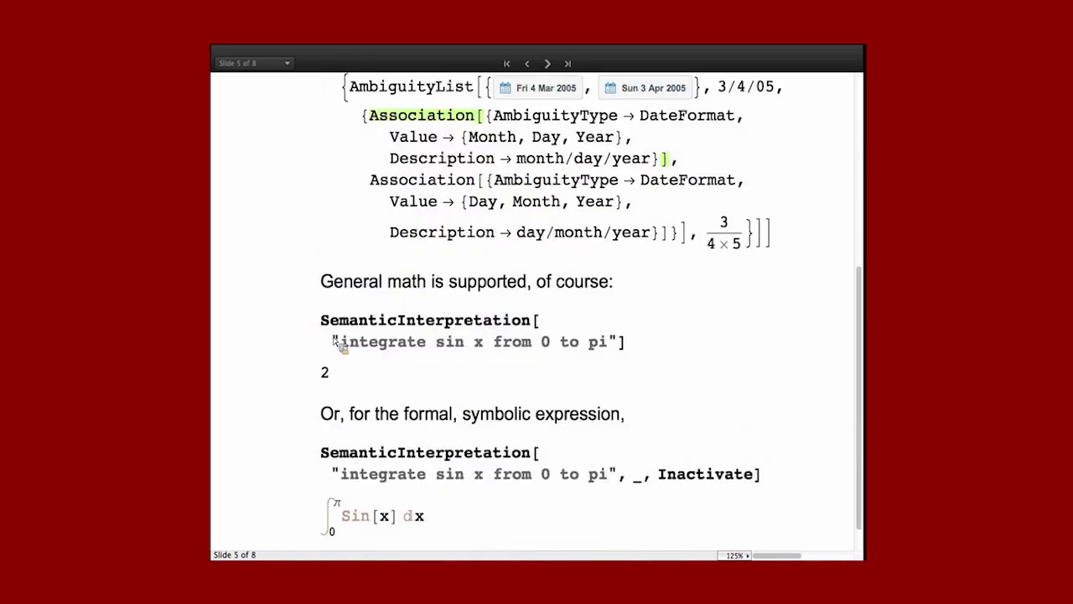
scroll(338, 345, "down", 1)
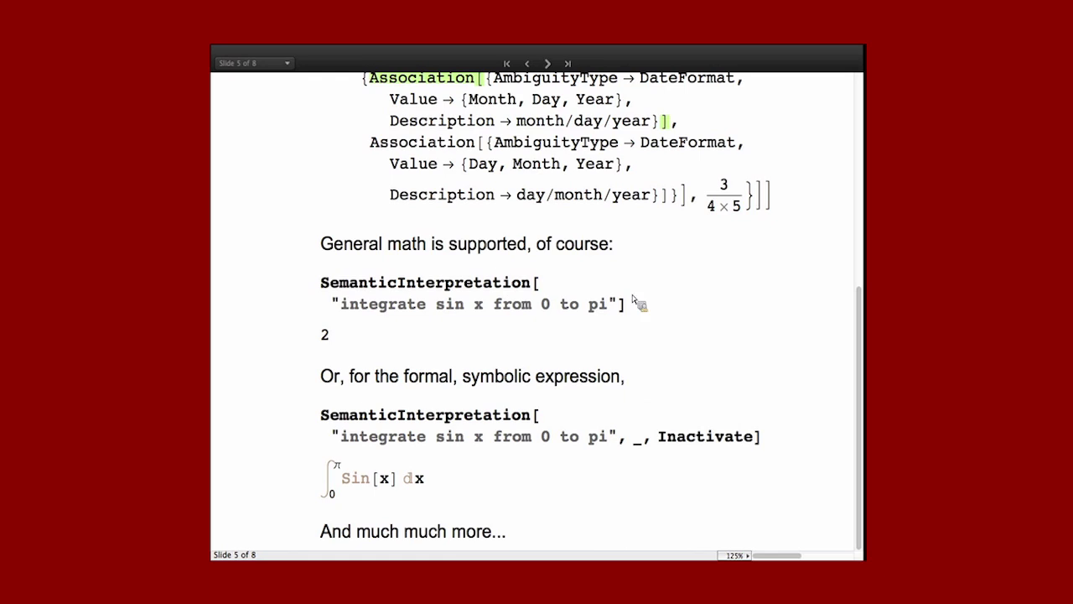
left_click(547, 64)
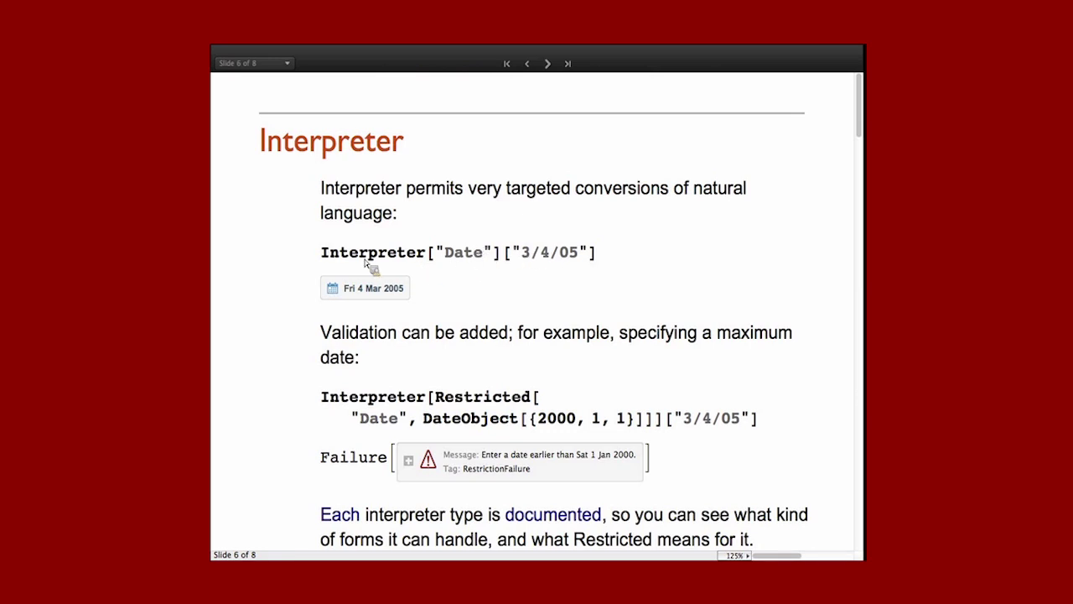
Scroll slide 6 past the 'earlier than Sat 1 Jan 2000' Failure to the $InterpreterTypes list
mouse_move(328, 270)
scroll(500, 404, "down", 5)
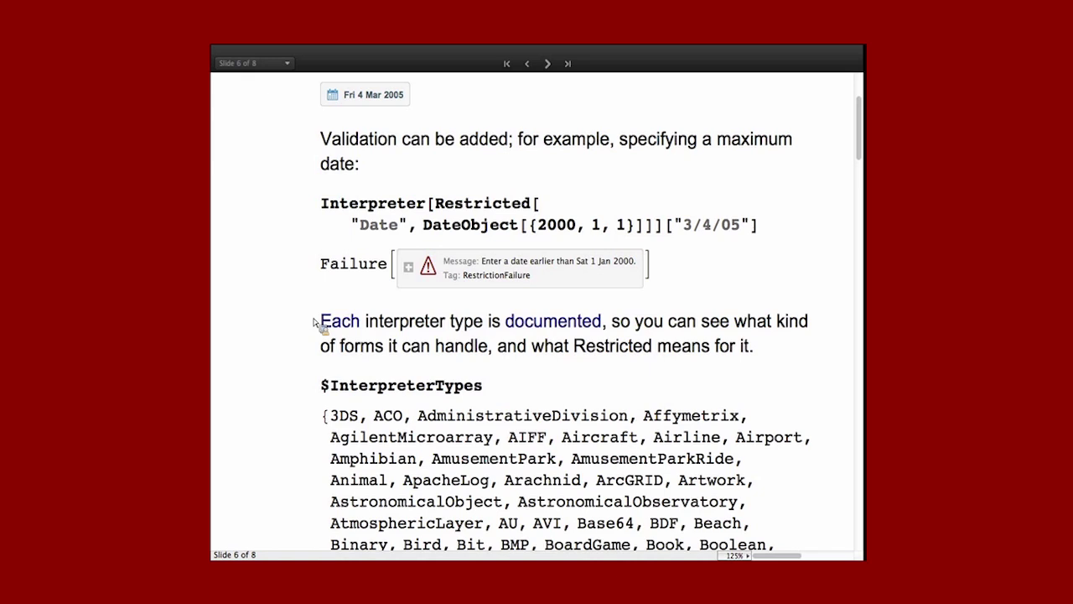
scroll(312, 326, "down", 2)
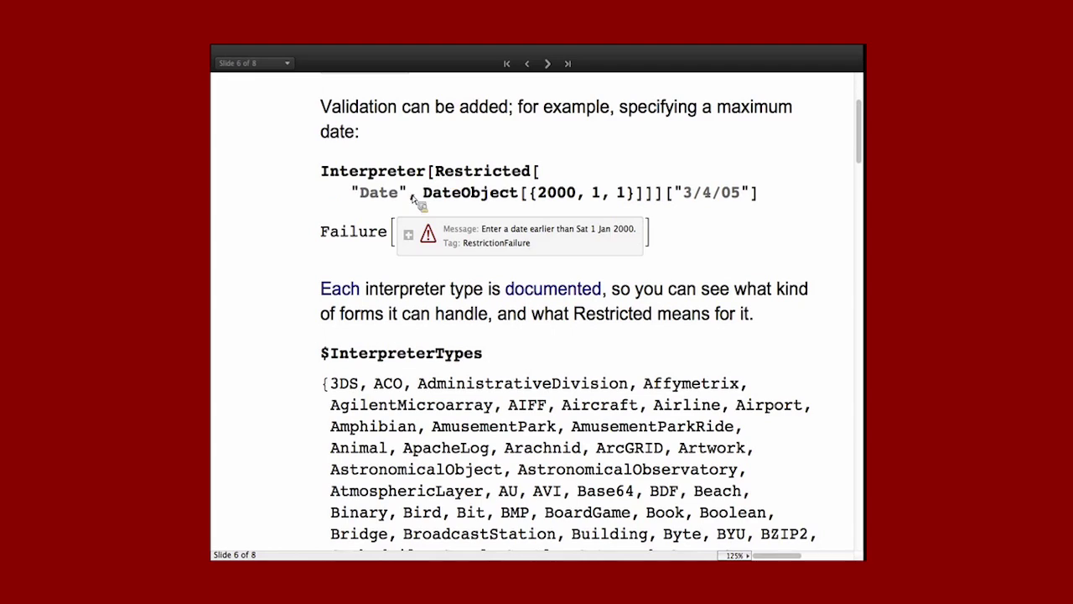
Scroll the $InterpreterTypes list through to ZIPCode, then advance to slide 7, Forms
scroll(309, 337, "down", 10)
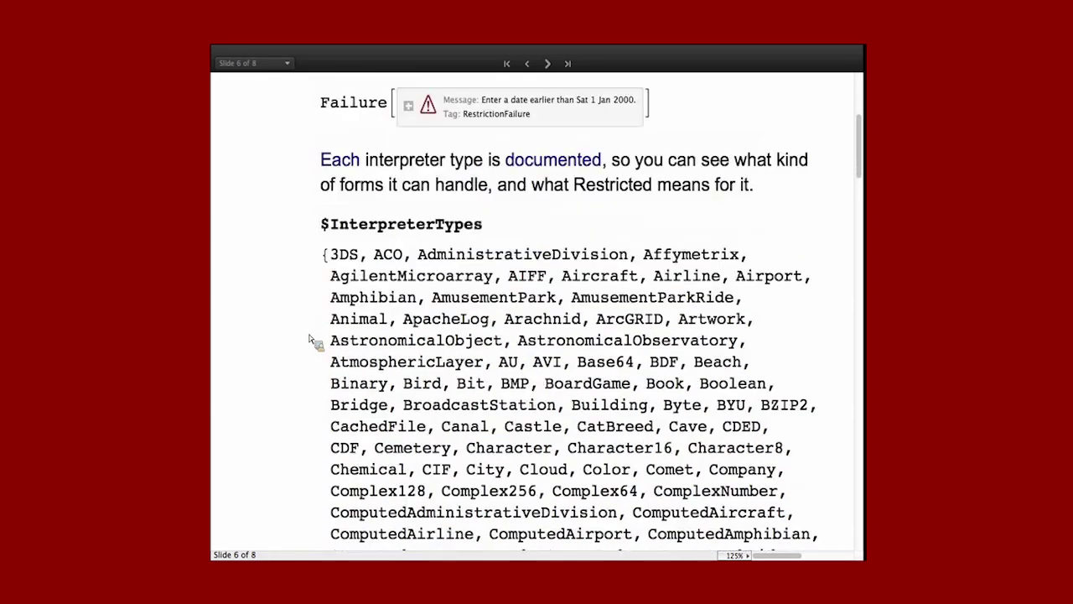
scroll(309, 337, "down", 13)
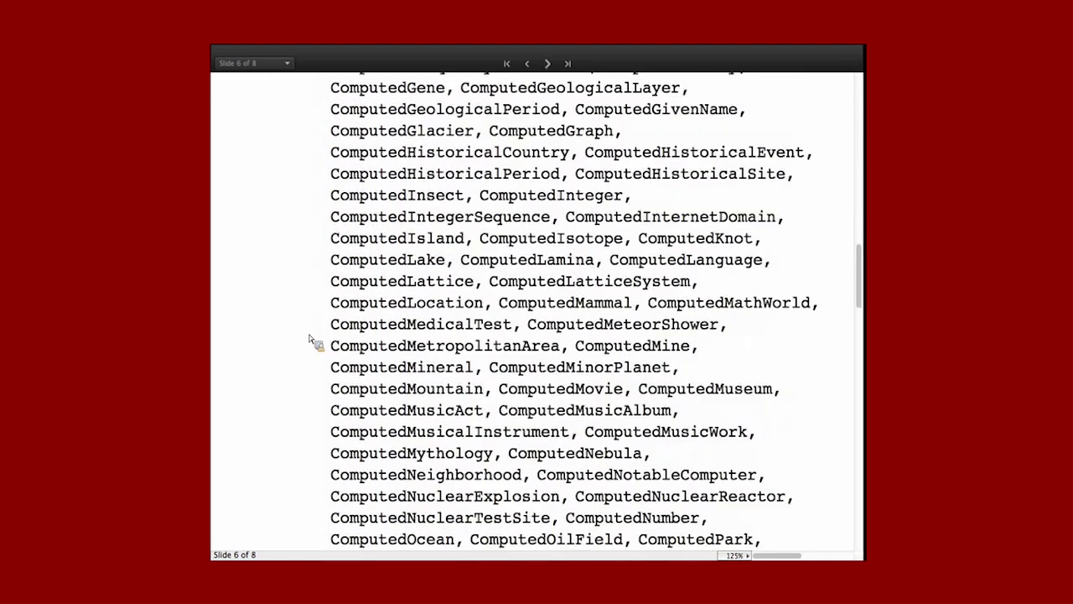
scroll(310, 340, "down", 10)
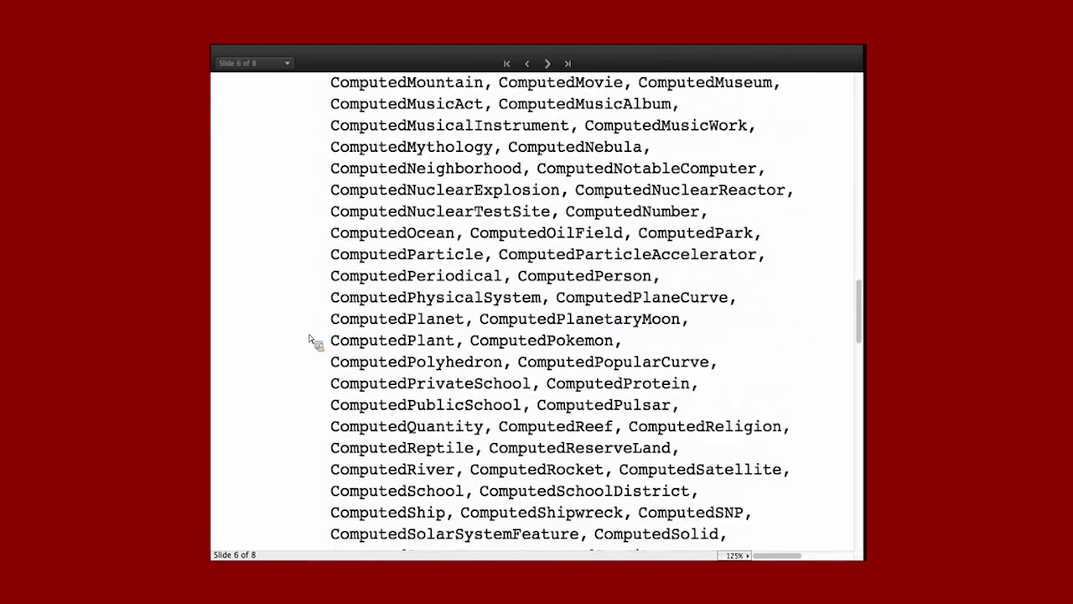
scroll(309, 340, "down", 20)
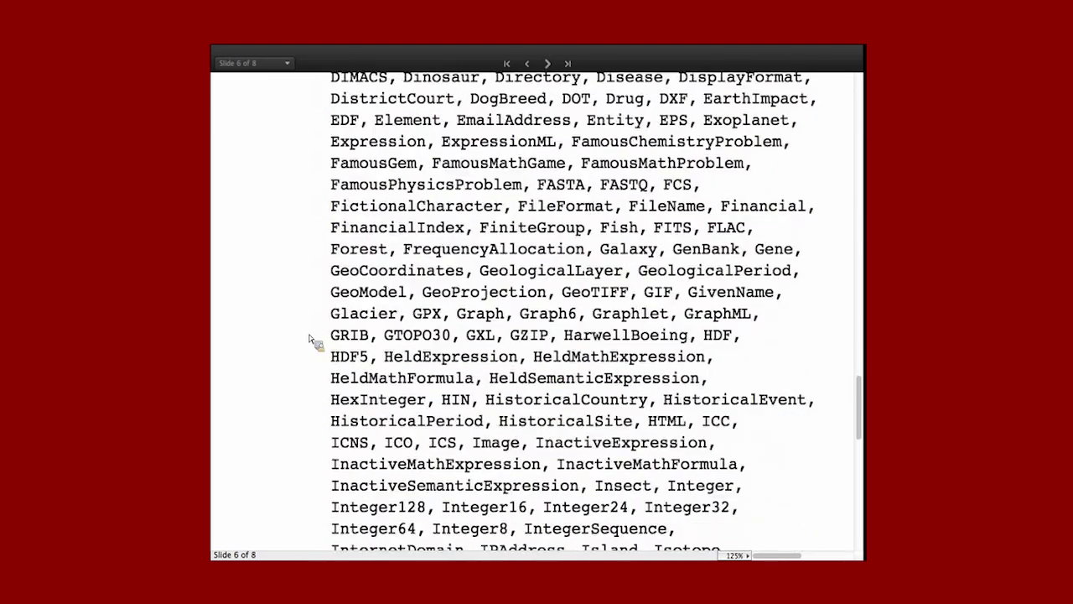
scroll(310, 339, "down", 20)
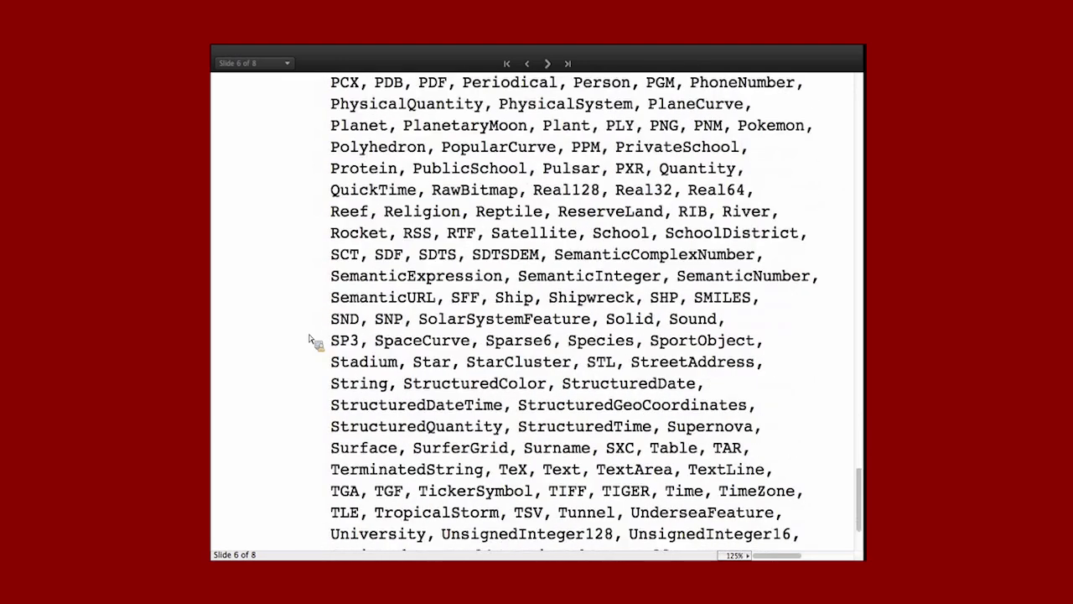
scroll(309, 340, "down", 5)
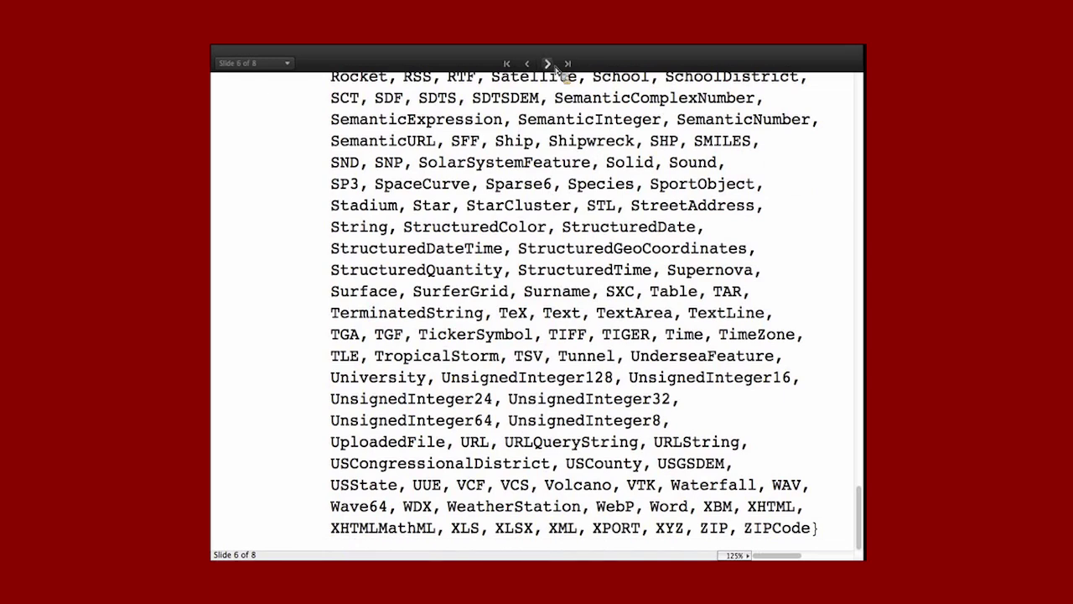
left_click(549, 65)
Highlight ComputedDate, ComputedQuantity and offset in the FormFunction code, then scroll to the CloudDeploy form
scroll(391, 200, "down", 1)
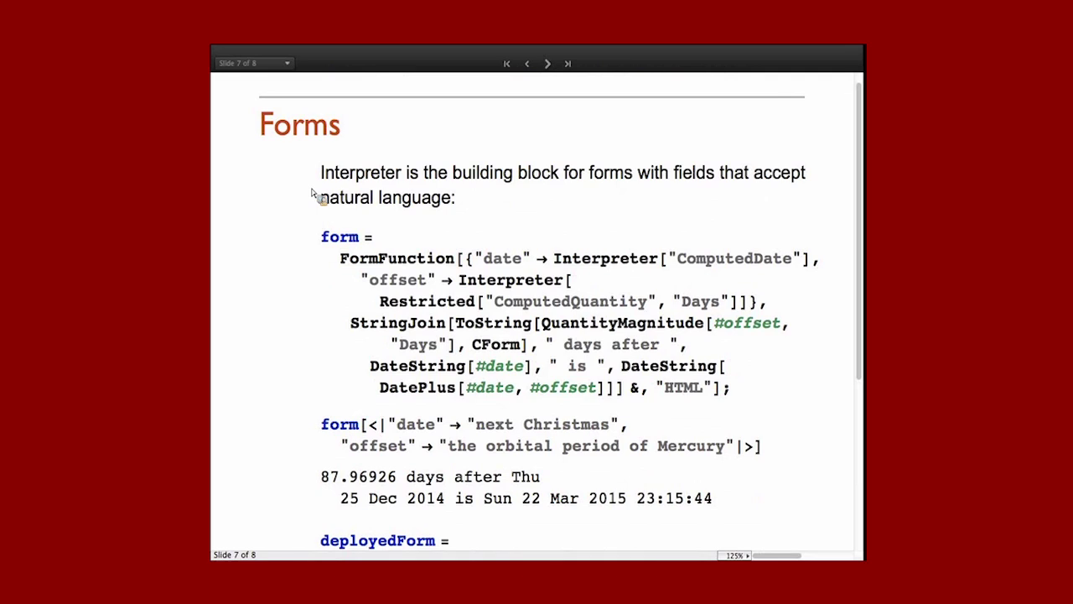
scroll(317, 195, "down", 3)
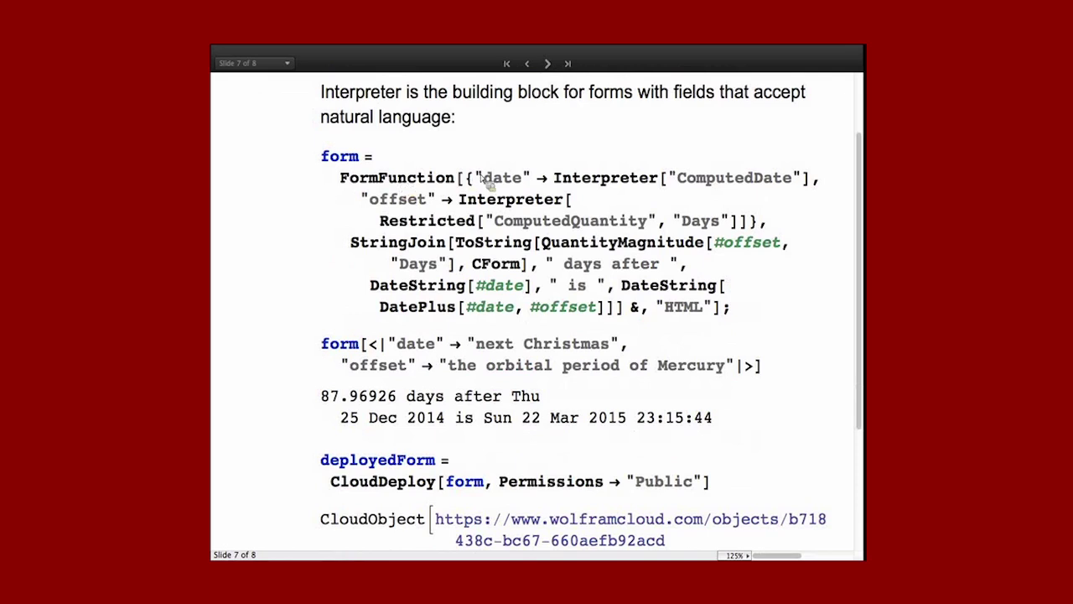
double_click(715, 183)
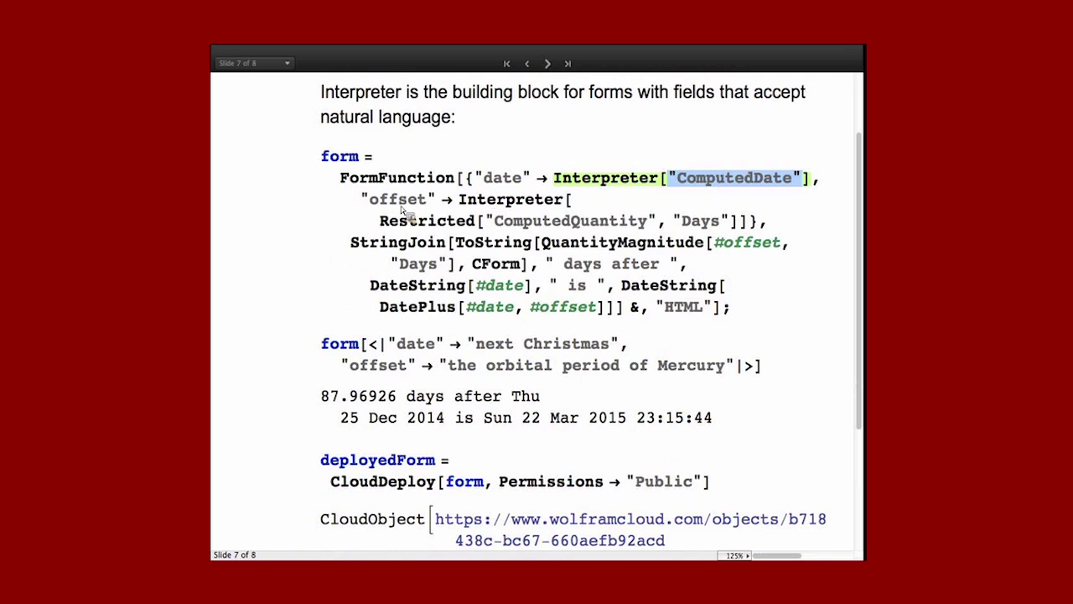
double_click(546, 222)
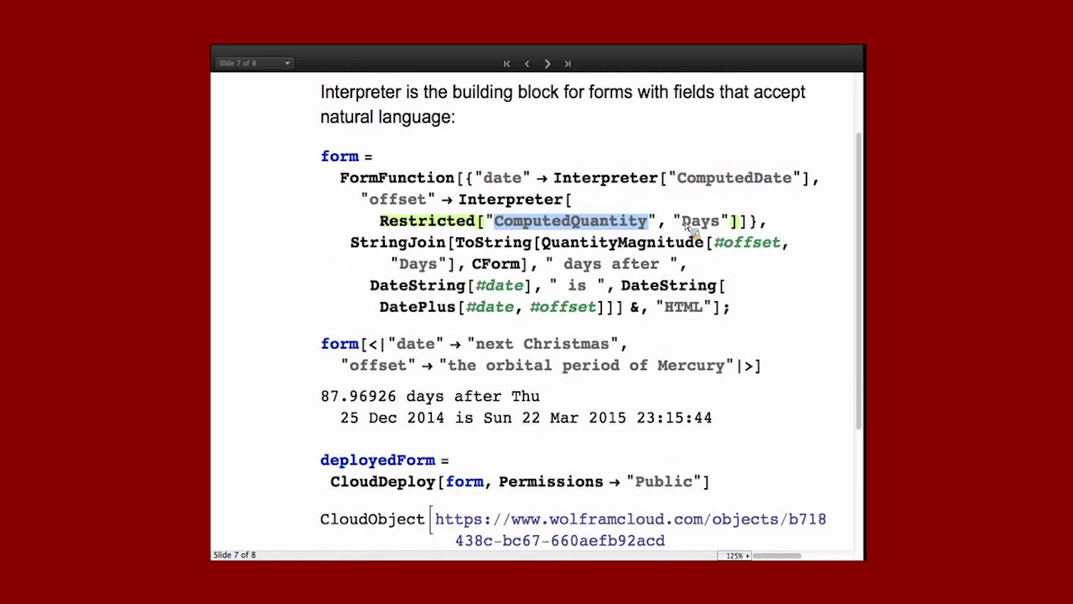
double_click(406, 203)
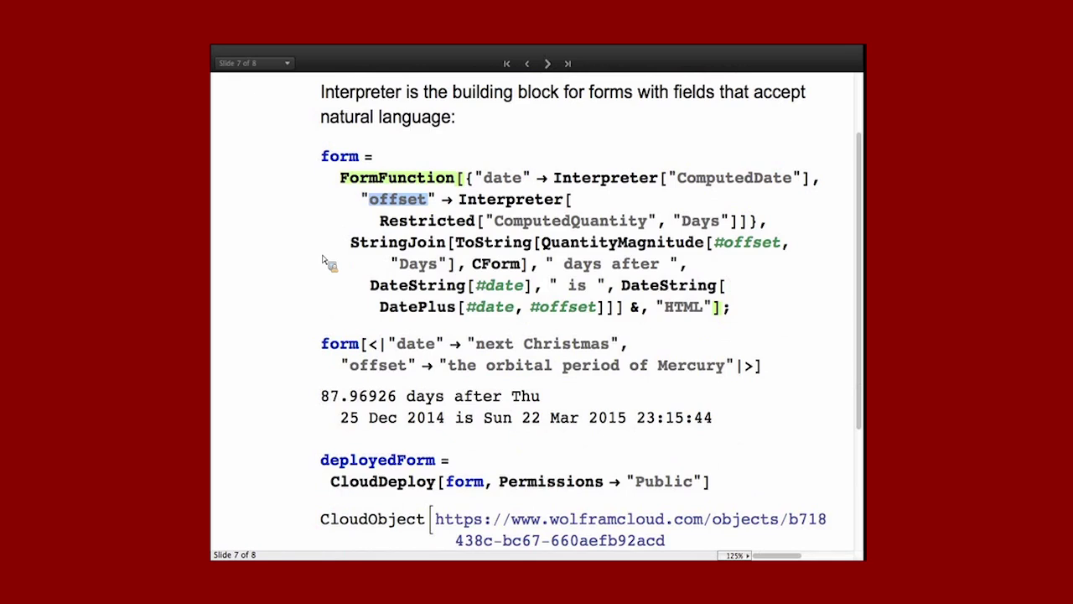
scroll(325, 262, "down", 3)
scroll(327, 263, "down", 2)
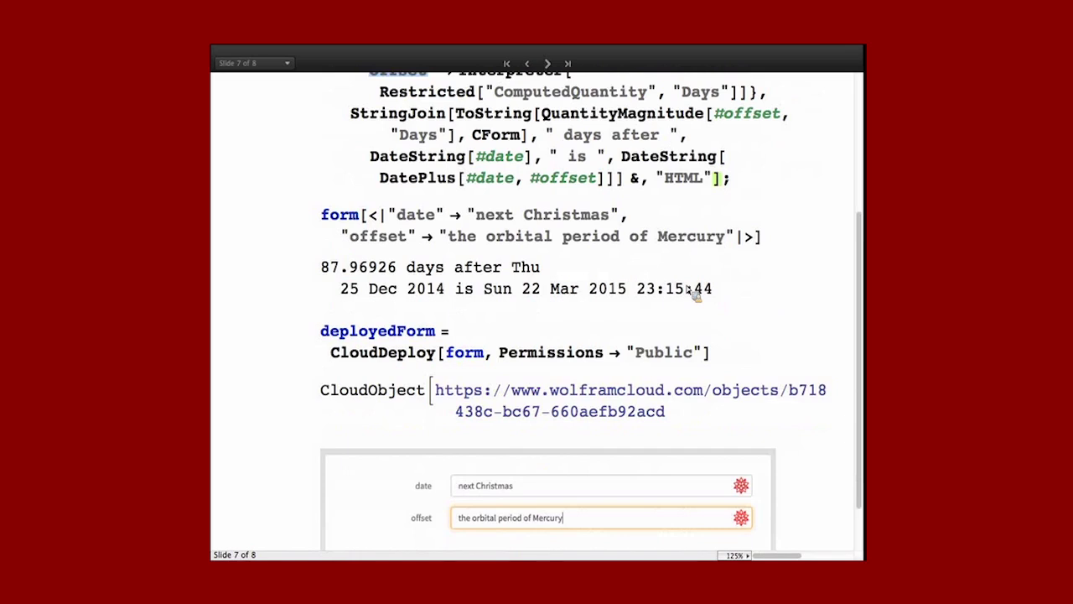
Reveal the cloud form down to its Submit button, then advance to slide 8, SemanticImport
scroll(695, 292, "down", 1)
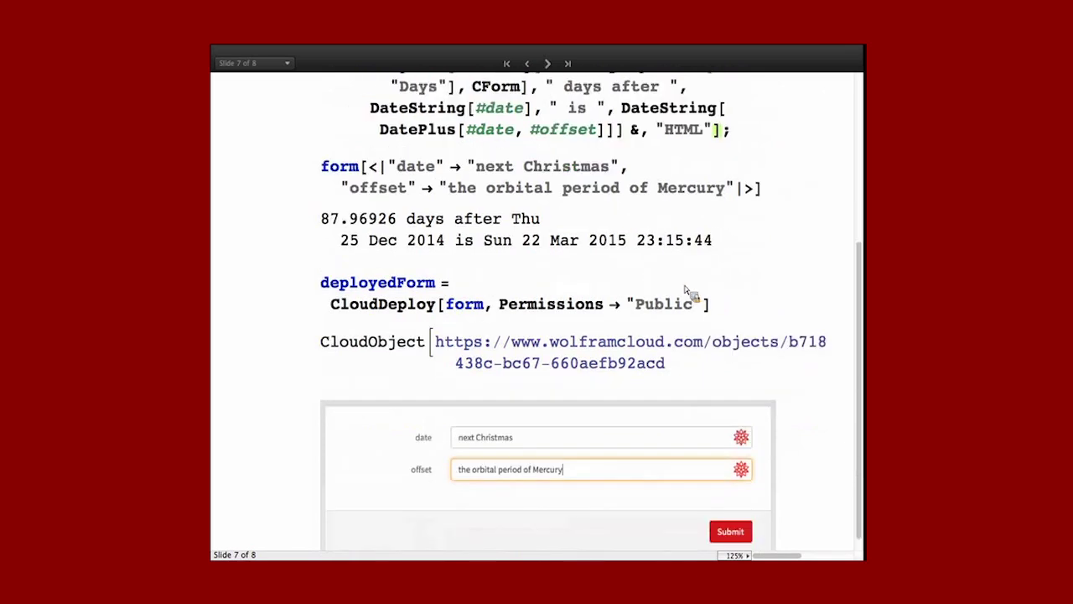
scroll(457, 304, "down", 1)
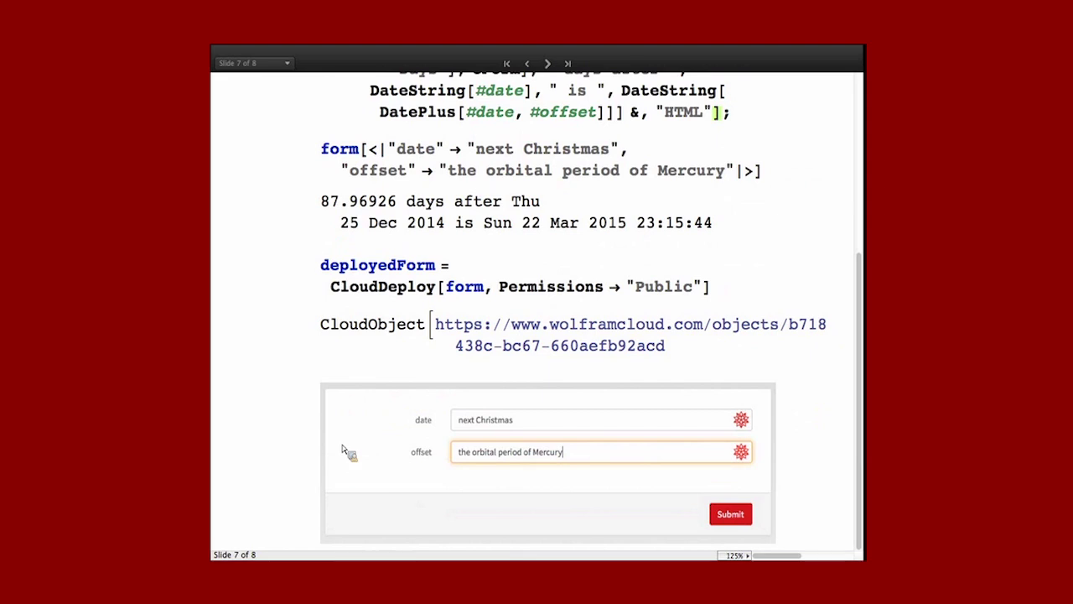
left_click(547, 64)
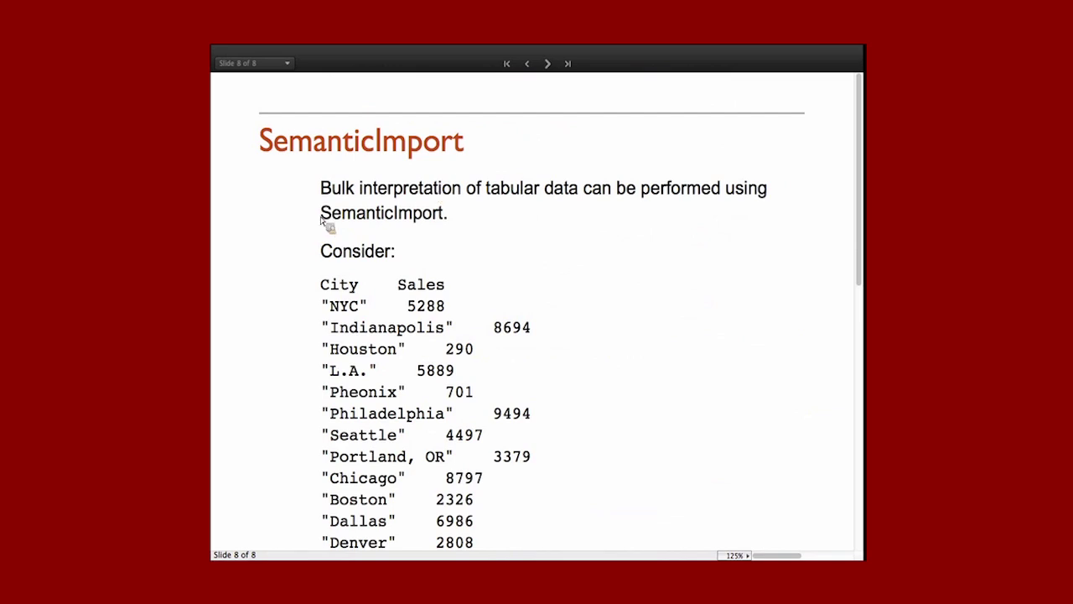
Compare the raw City/Sales list with the SemanticImportString entity table (New York City 5288)
scroll(327, 224, "down", 3)
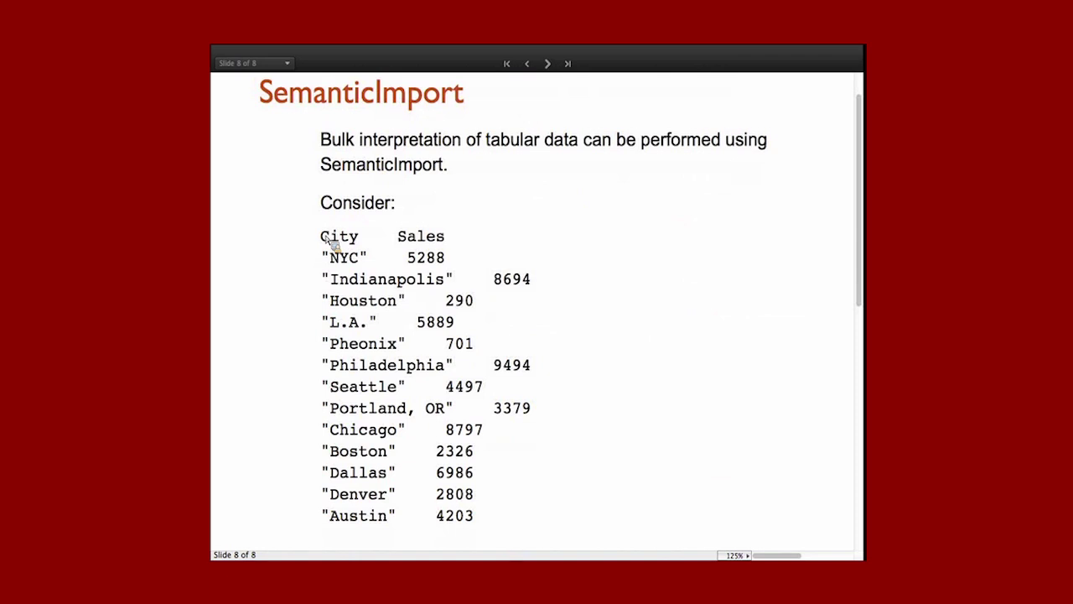
scroll(331, 241, "down", 8)
scroll(327, 242, "down", 14)
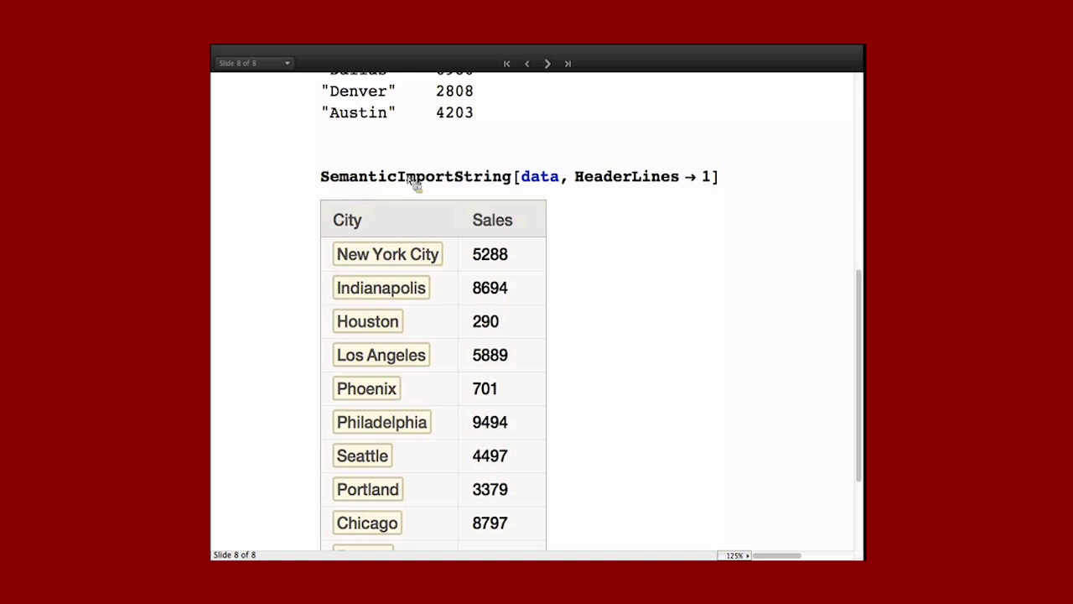
scroll(413, 182, "up", 3)
scroll(413, 182, "up", 3)
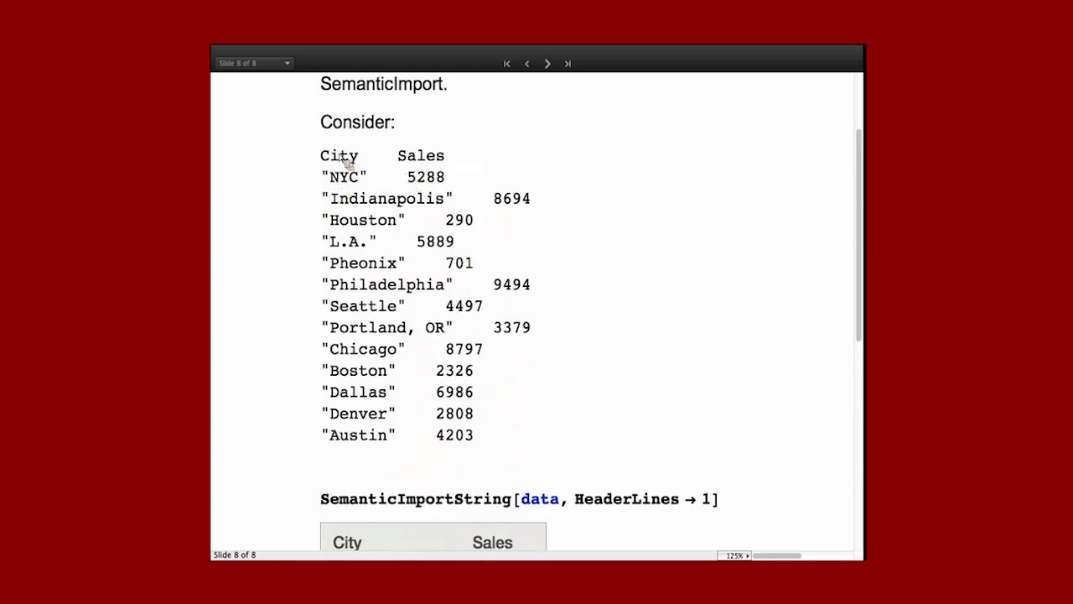
scroll(344, 193, "down", 4)
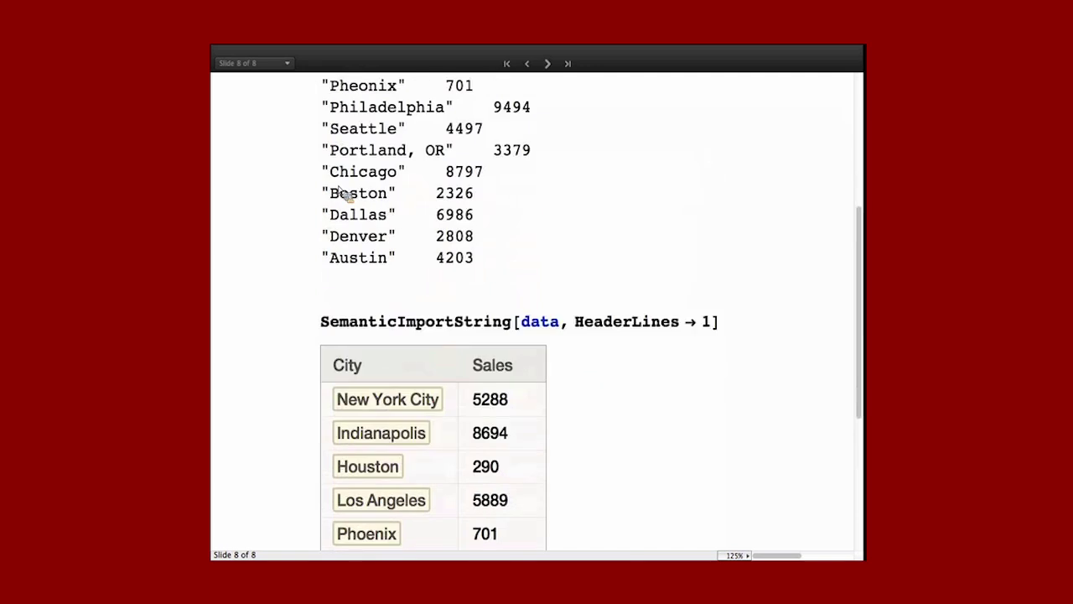